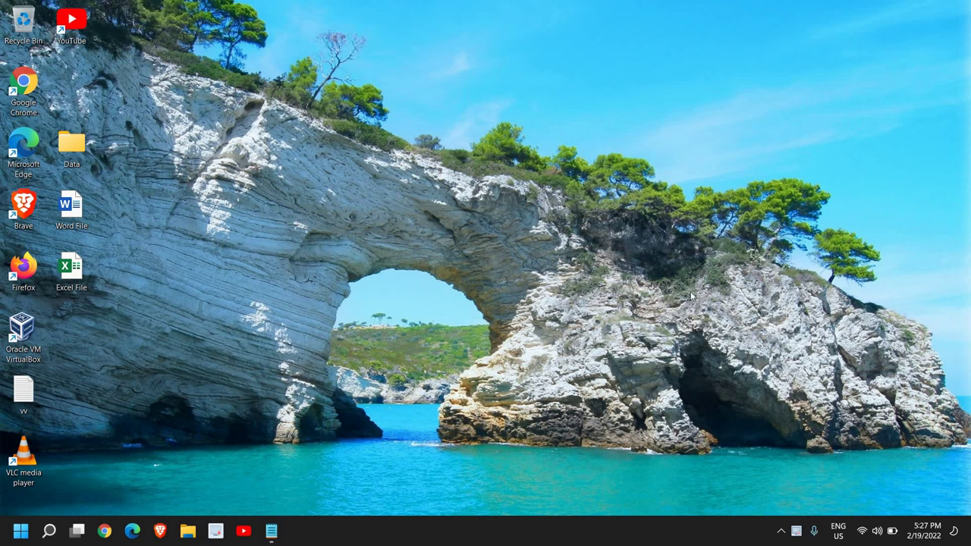
Launch Registry Editor by running regedit from the Run dialog.
{"action": "right_click", "coordinate": [20, 533]}
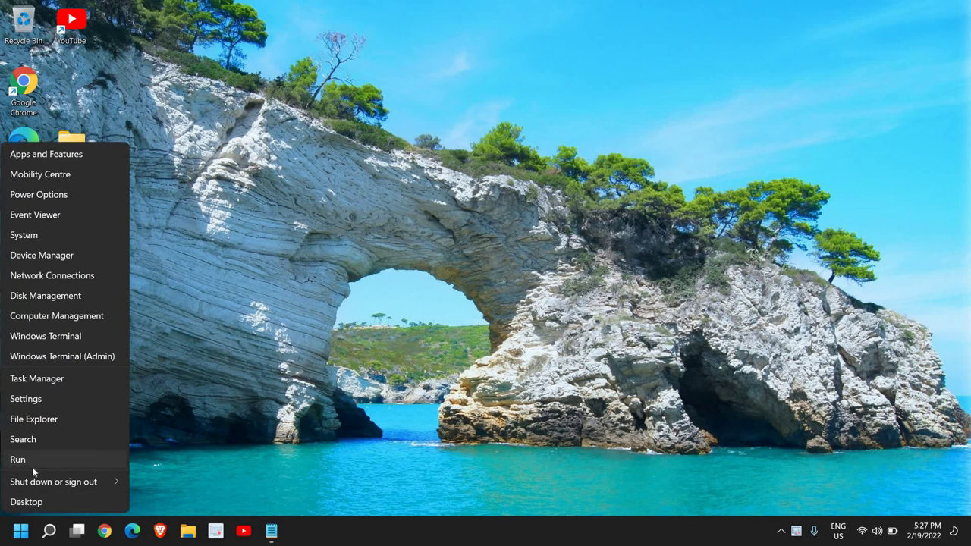
{"action": "left_click", "coordinate": [22, 460]}
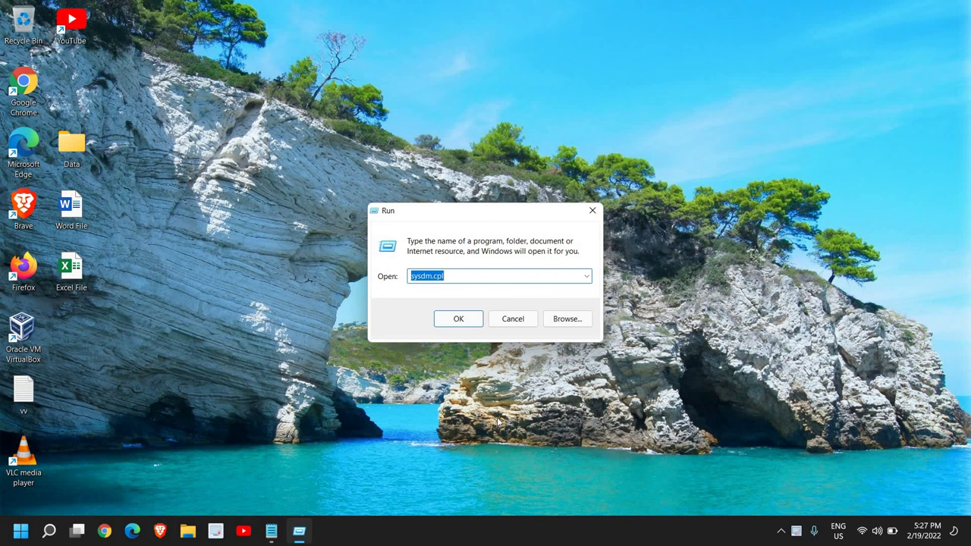
{"action": "type", "text": "reg"}
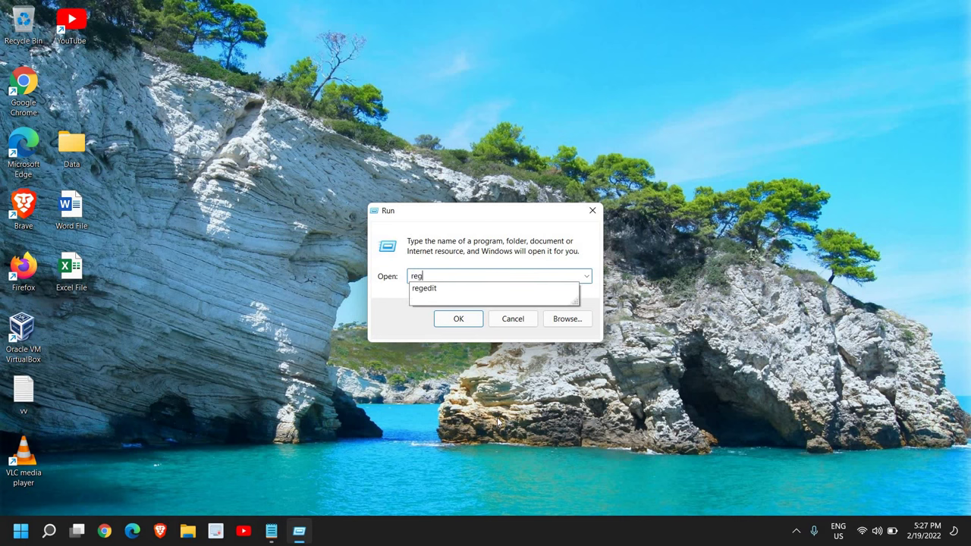
{"action": "type", "text": "edit"}
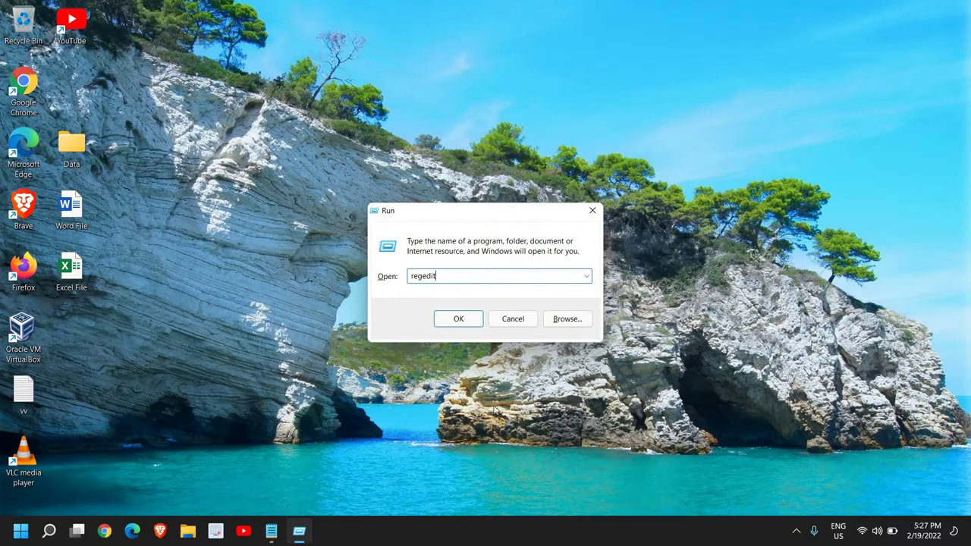
{"action": "left_click", "coordinate": [457, 319]}
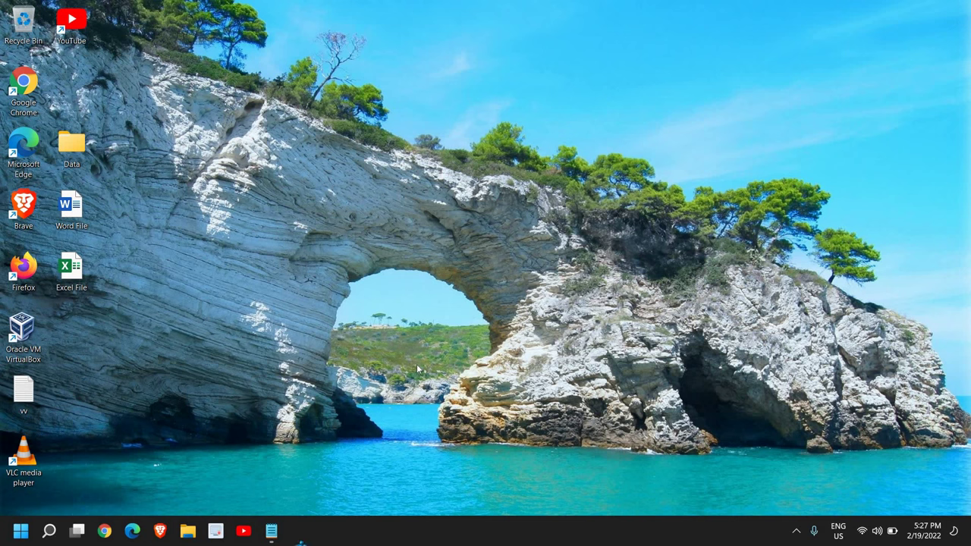
Maximize Registry Editor, collapse SOFTWARE and HKEY_LOCAL_MACHINE, and show the File menu.
{"action": "scroll", "coordinate": [275, 141], "scroll_direction": "up", "scroll_amount": 4}
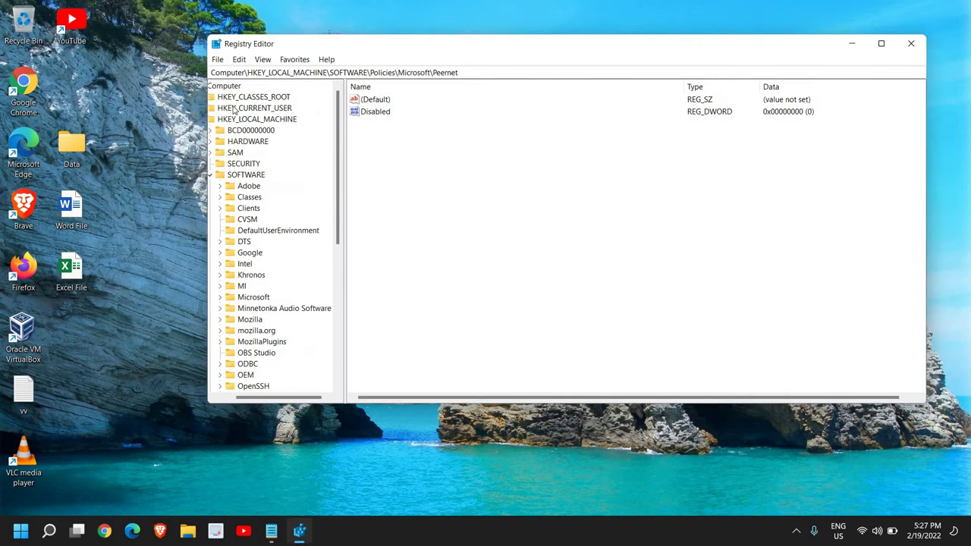
{"action": "left_click", "coordinate": [880, 43]}
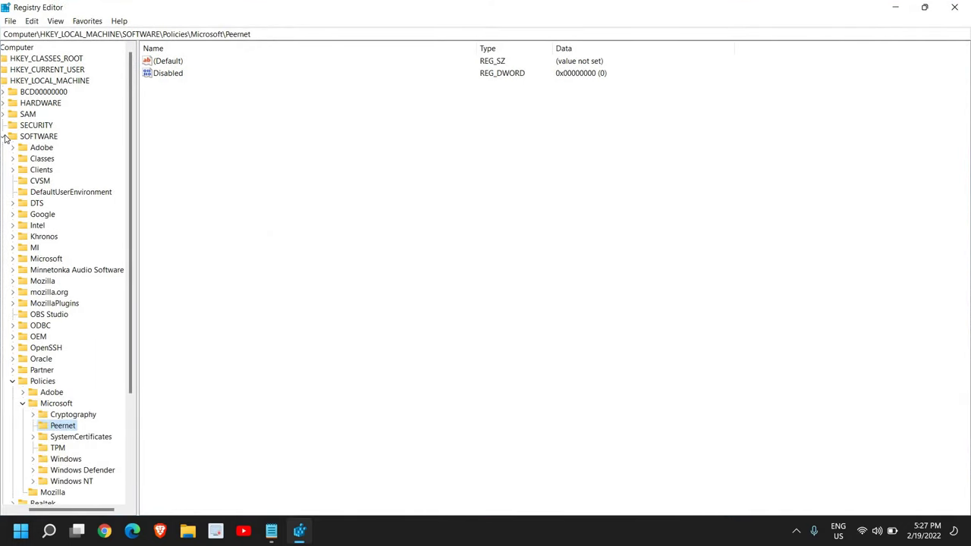
{"action": "left_click", "coordinate": [6, 136]}
{"action": "left_click", "coordinate": [17, 82]}
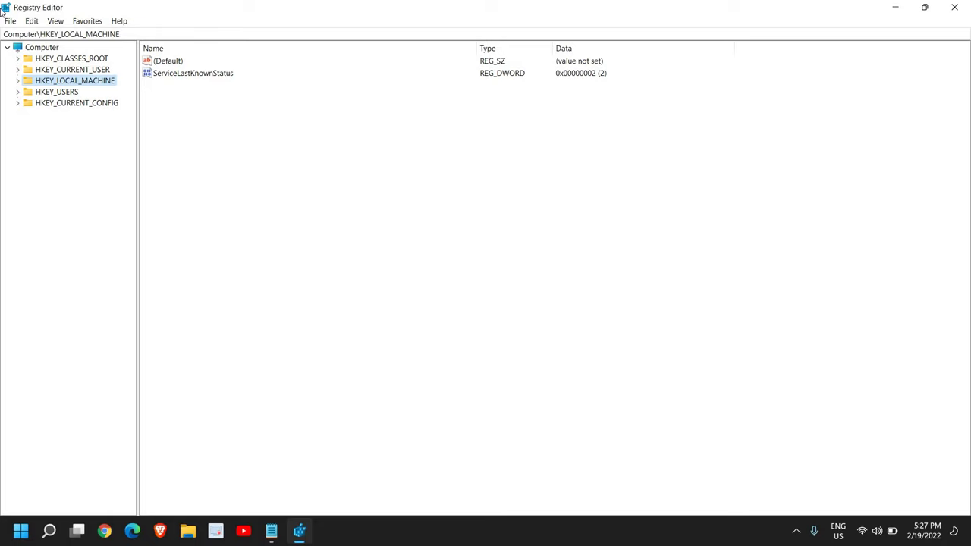
{"action": "left_click", "coordinate": [9, 21]}
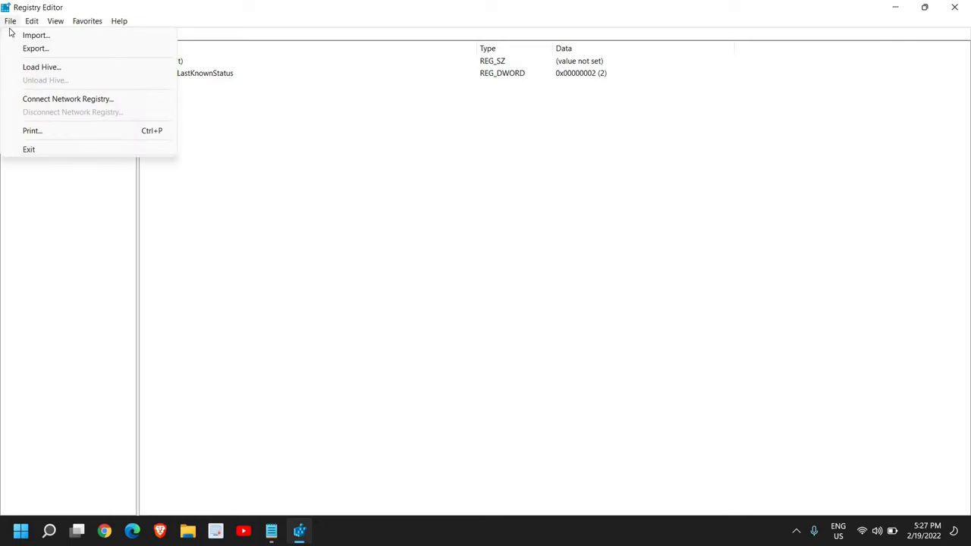
Export the HKEY_LOCAL_MACHINE branch as 'test' to the Desktop.
{"action": "left_click", "coordinate": [244, 261]}
{"action": "left_click", "coordinate": [9, 20]}
{"action": "left_click", "coordinate": [9, 22]}
{"action": "left_click", "coordinate": [23, 49]}
{"action": "type", "text": "test"}
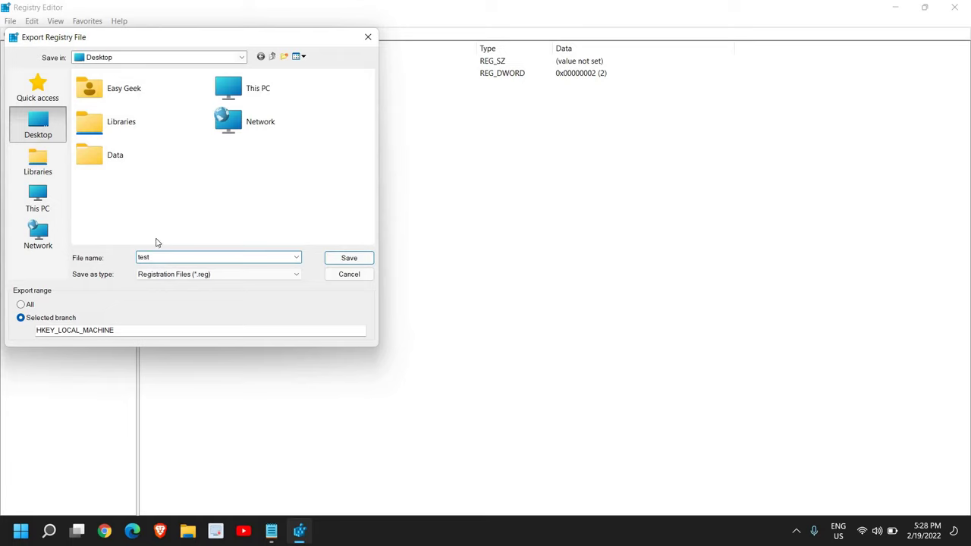
{"action": "left_click", "coordinate": [356, 261]}
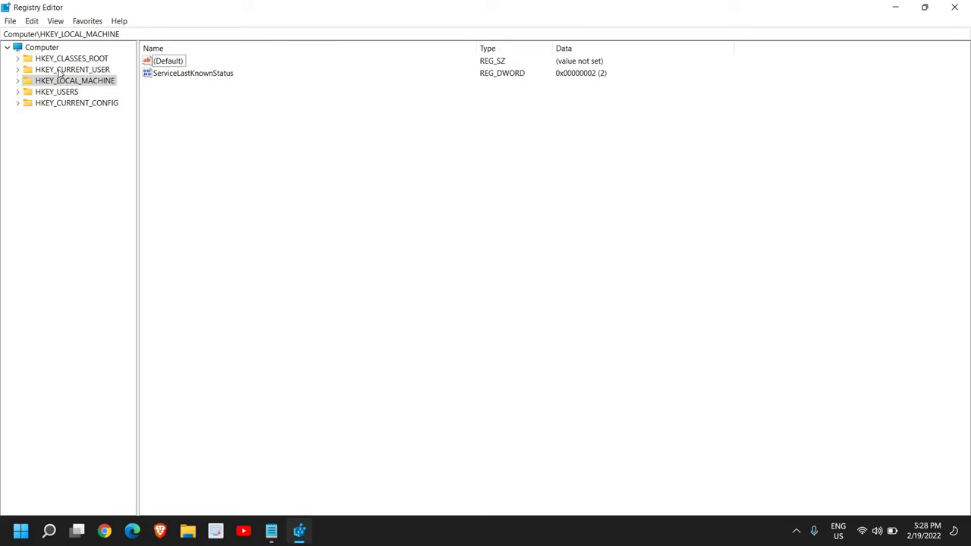
Navigate to HKEY_CURRENT_USER\System\GameConfigStore to list its values.
{"action": "left_click", "coordinate": [58, 71]}
{"action": "left_click", "coordinate": [17, 69]}
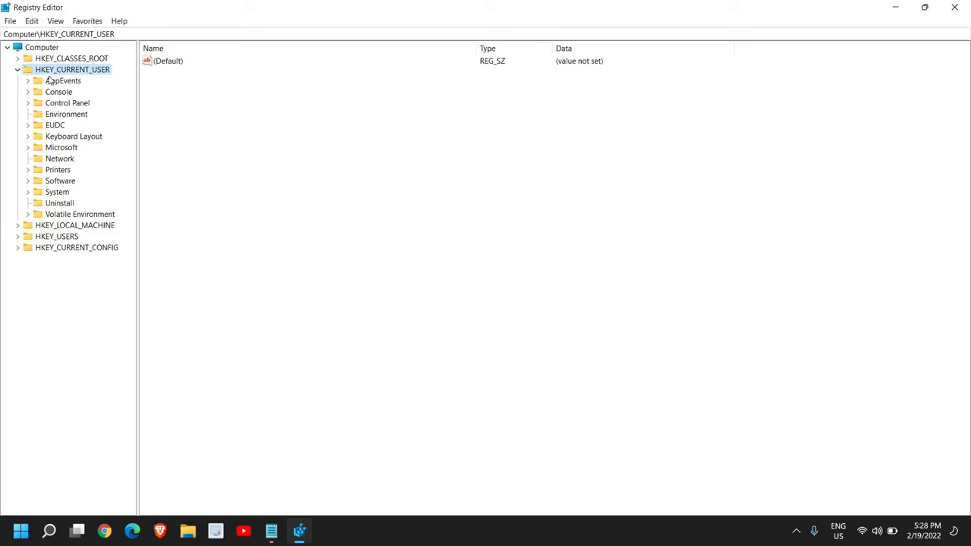
{"action": "left_click", "coordinate": [50, 79]}
{"action": "double_click", "coordinate": [53, 72]}
{"action": "left_click", "coordinate": [53, 194]}
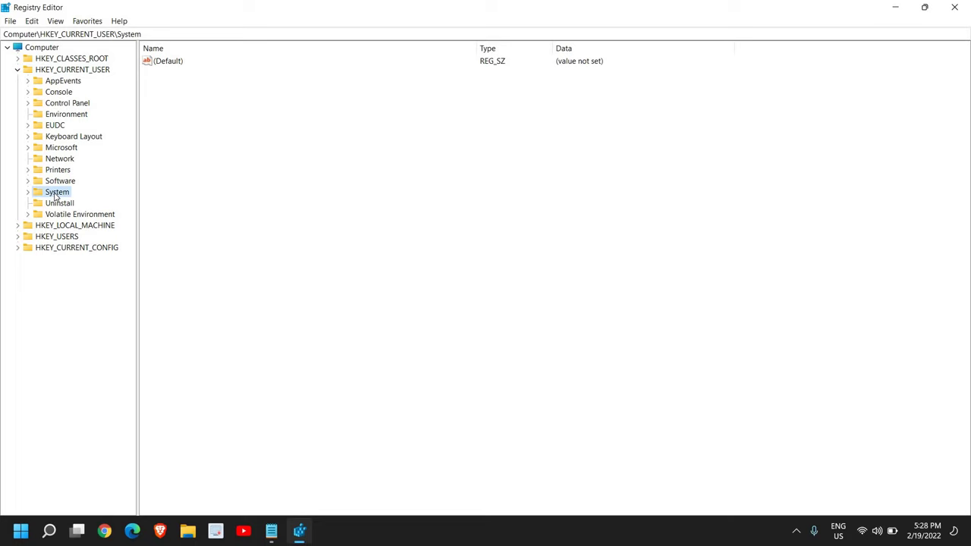
{"action": "double_click", "coordinate": [54, 195]}
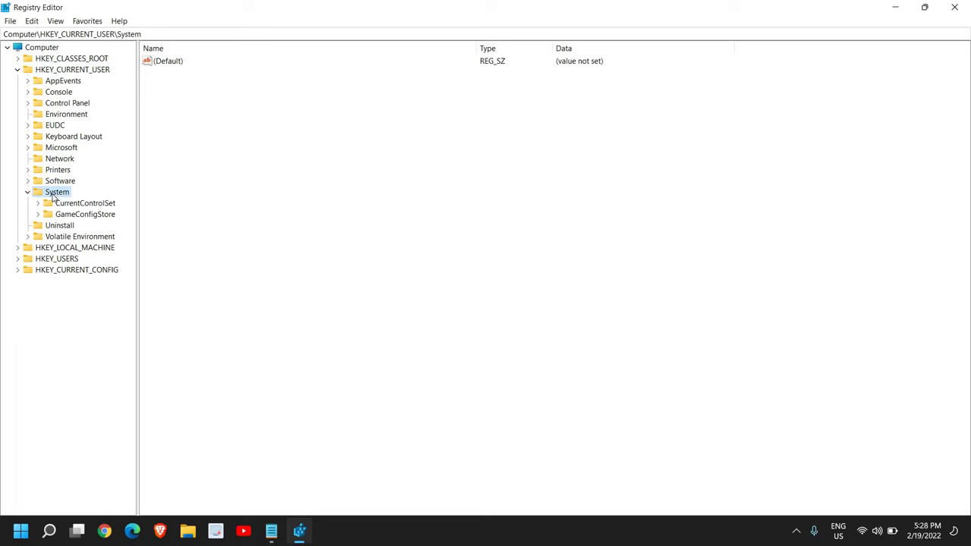
{"action": "left_click", "coordinate": [133, 34]}
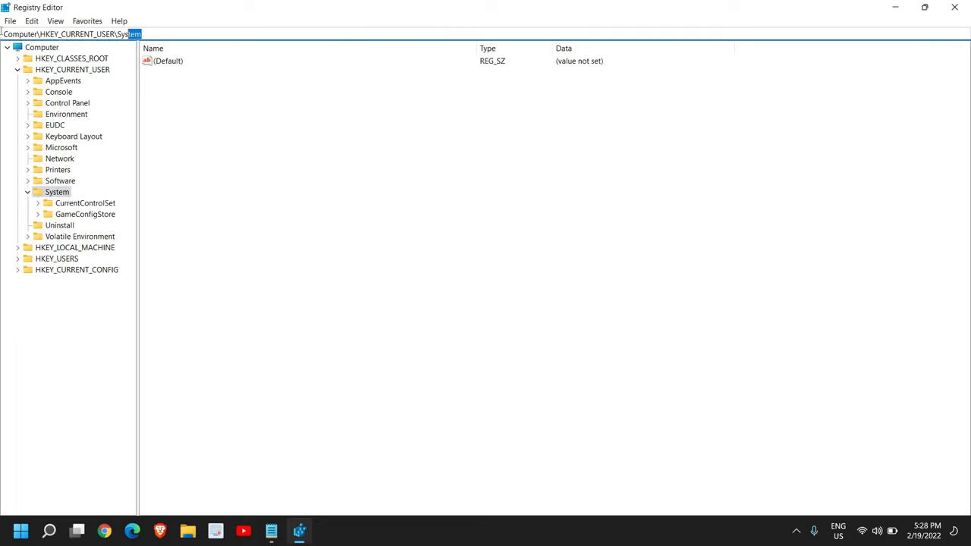
{"action": "left_click", "coordinate": [168, 34]}
{"action": "double_click", "coordinate": [79, 218]}
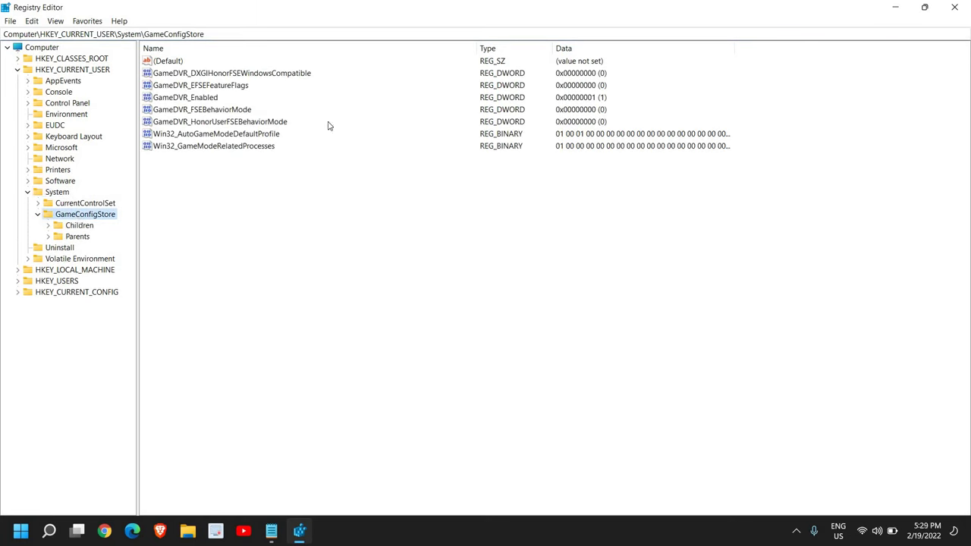
Change GameDVR_Enabled's value data from 1 to 0.
{"action": "left_click", "coordinate": [185, 100]}
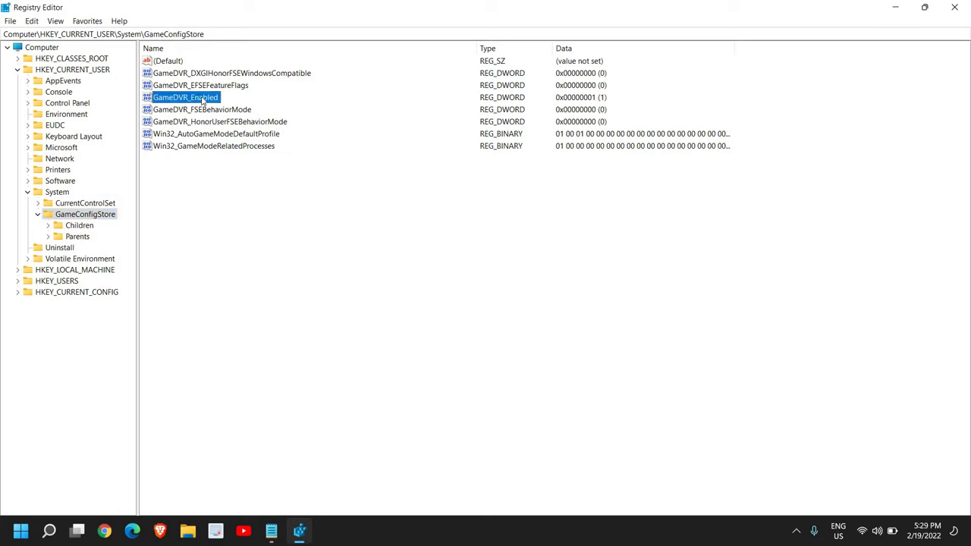
{"action": "double_click", "coordinate": [203, 101]}
{"action": "type", "text": "0"}
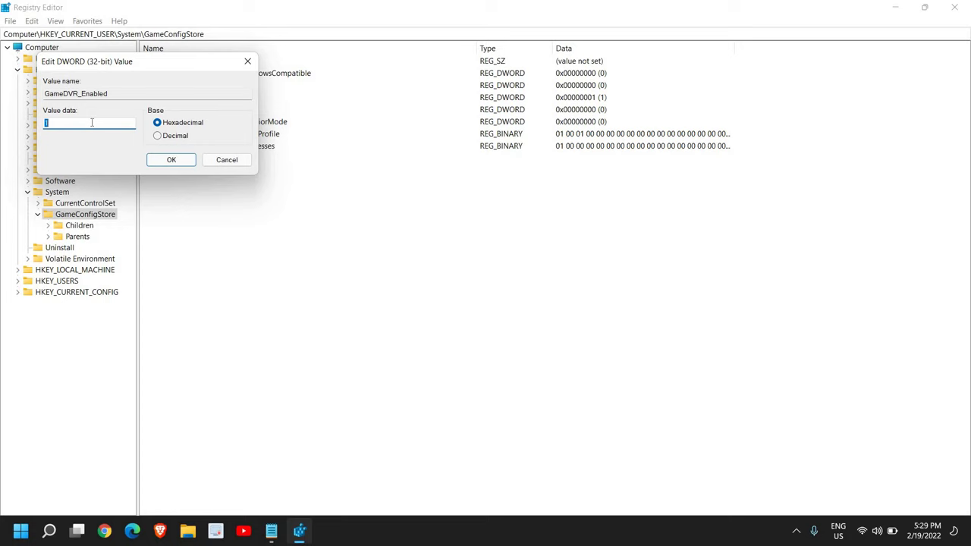
{"action": "left_click", "coordinate": [156, 161]}
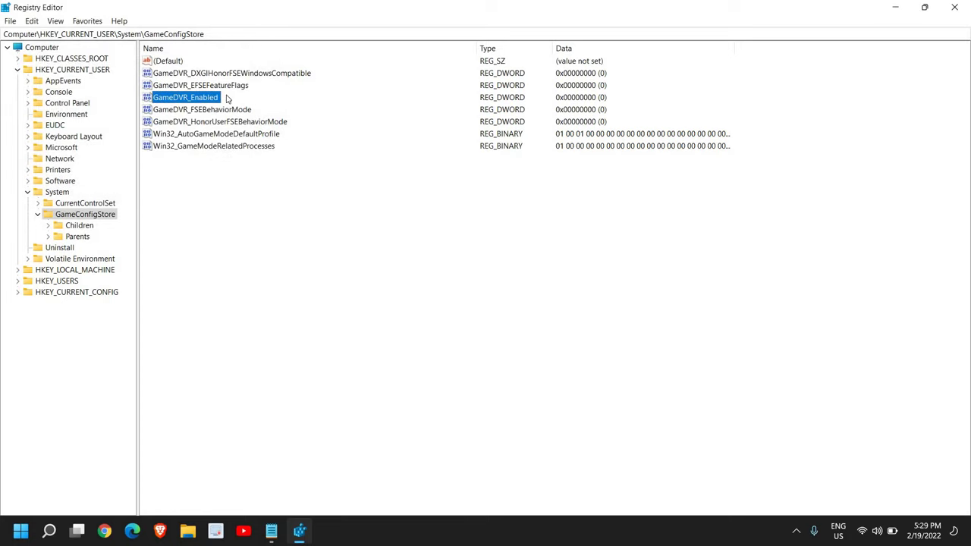
Collapse HKEY_CURRENT_USER and expand HKEY_LOCAL_MACHINE\SOFTWARE\Microsoft\PolicyManager\default.
{"action": "left_click", "coordinate": [18, 70]}
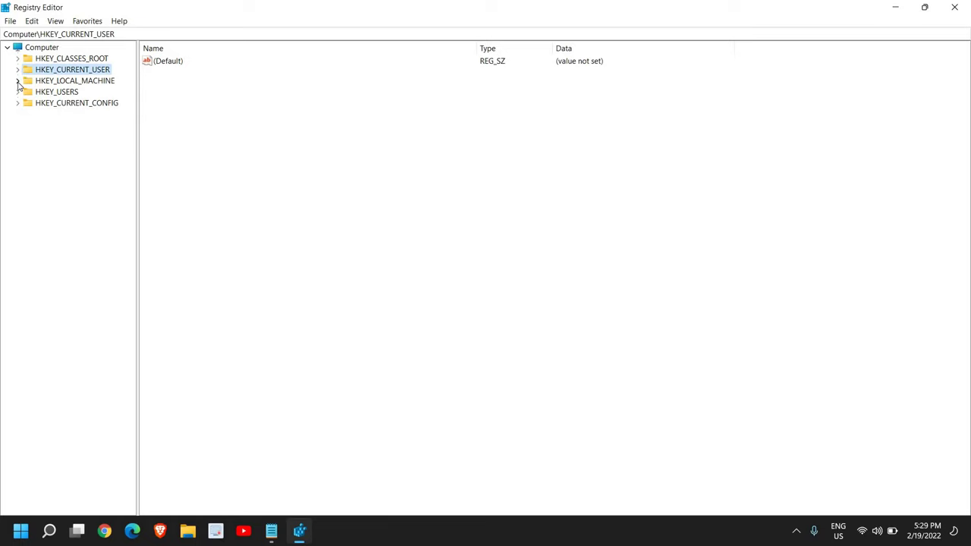
{"action": "left_click", "coordinate": [19, 83]}
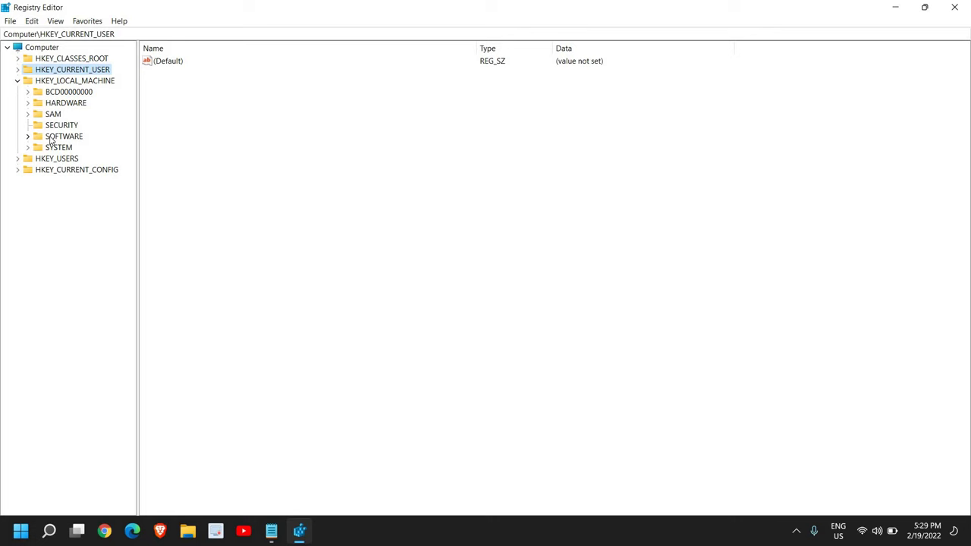
{"action": "left_click", "coordinate": [53, 138]}
{"action": "double_click", "coordinate": [54, 138]}
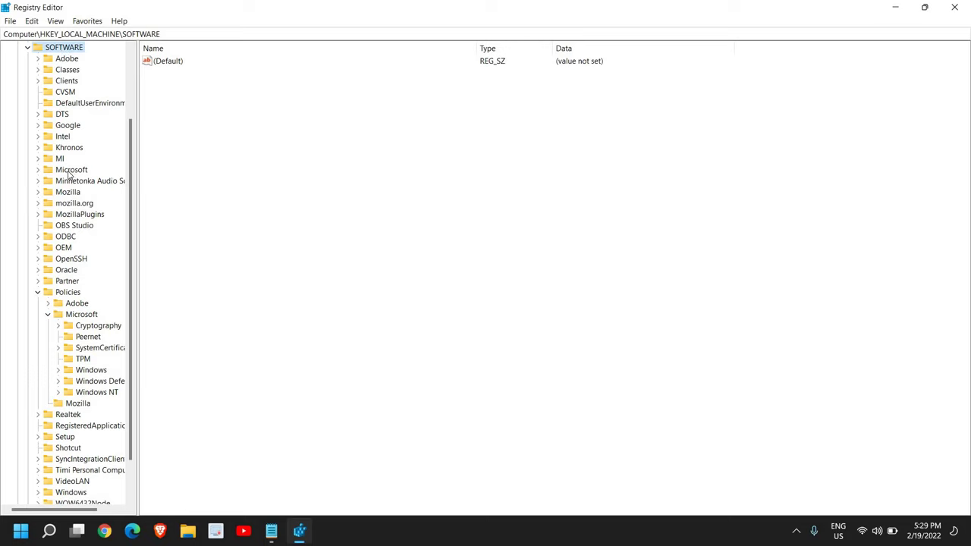
{"action": "double_click", "coordinate": [68, 171]}
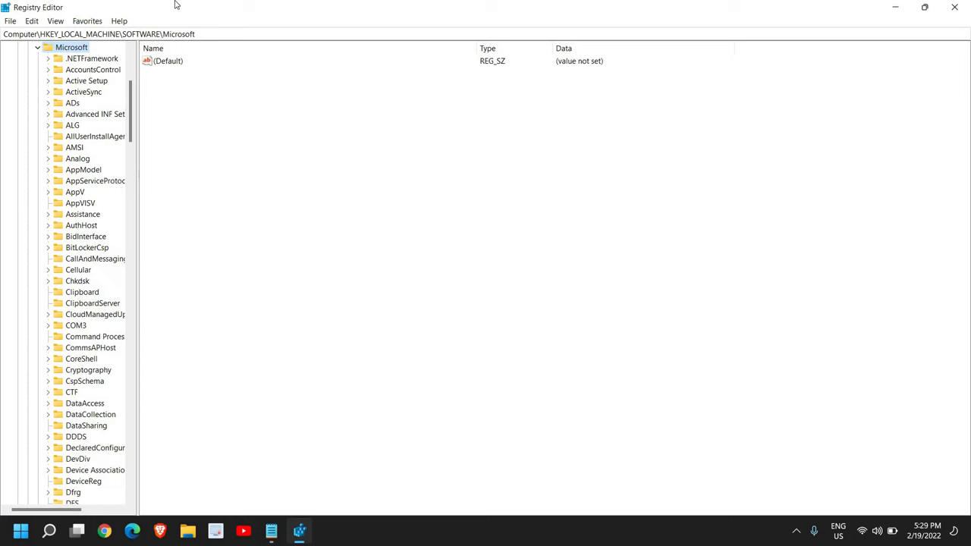
{"action": "scroll", "coordinate": [89, 284], "scroll_direction": "down", "scroll_amount": 20}
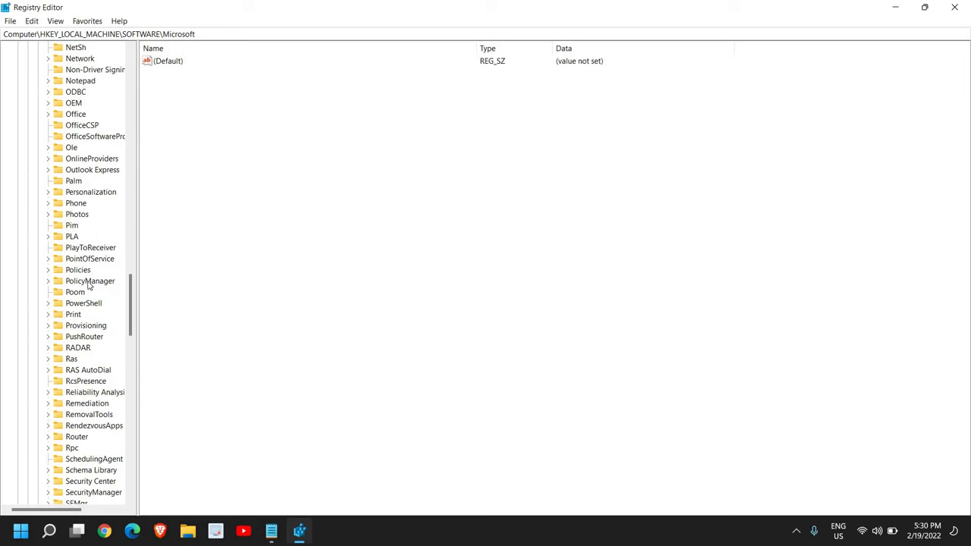
{"action": "double_click", "coordinate": [89, 282]}
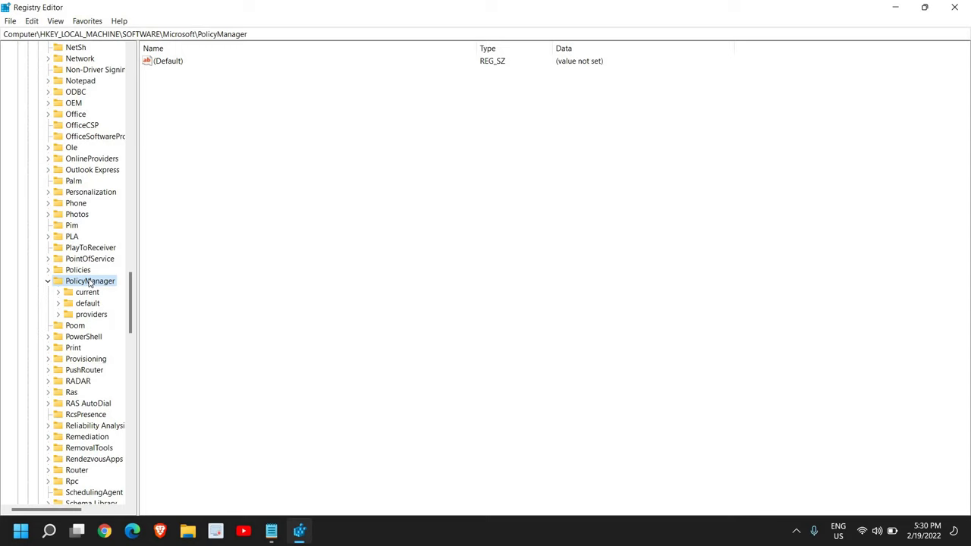
{"action": "double_click", "coordinate": [87, 304]}
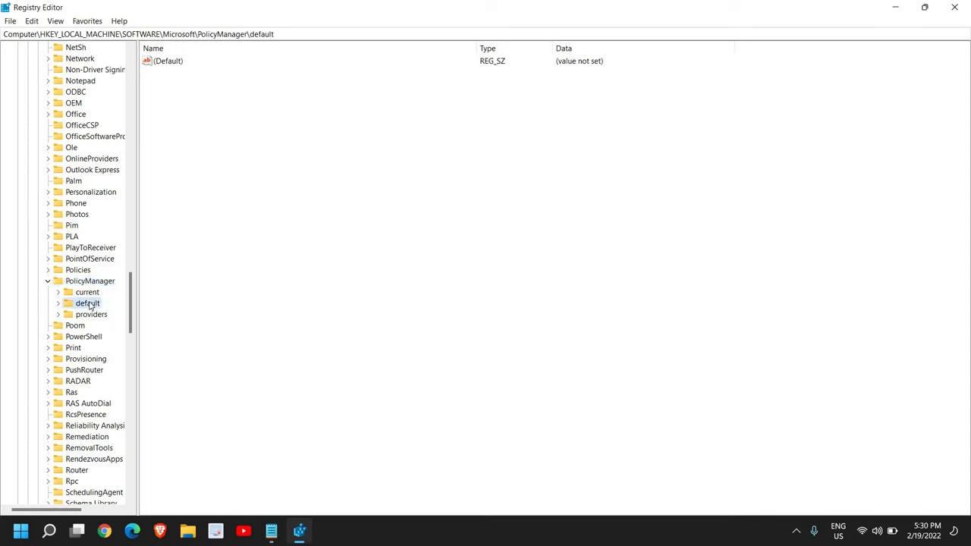
Find ApplicationManagement under default and expand it to list AllowGameDVR.
{"action": "left_click", "coordinate": [135, 204]}
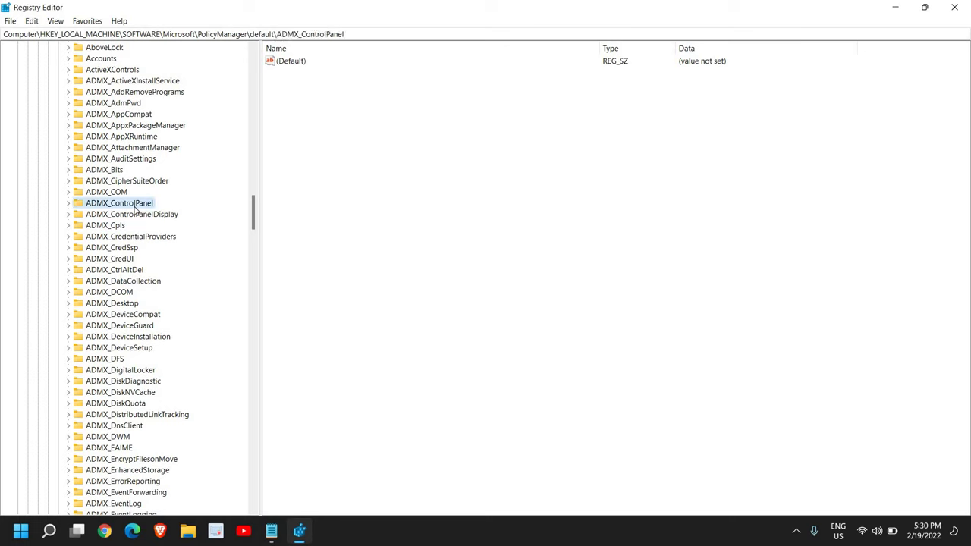
{"action": "scroll", "coordinate": [137, 216], "scroll_direction": "down", "scroll_amount": 1}
{"action": "scroll", "coordinate": [139, 228], "scroll_direction": "down", "scroll_amount": 6}
{"action": "scroll", "coordinate": [142, 243], "scroll_direction": "down", "scroll_amount": 7}
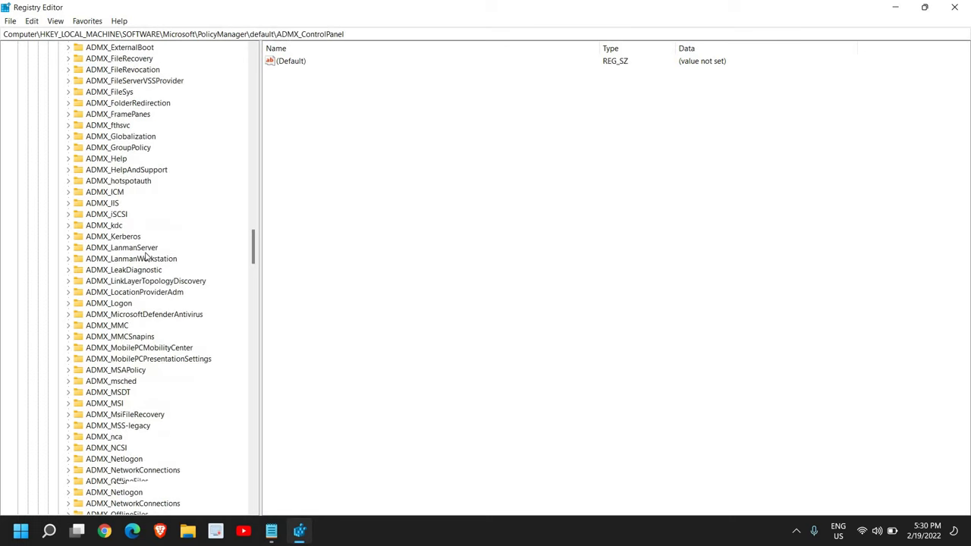
{"action": "scroll", "coordinate": [147, 258], "scroll_direction": "down", "scroll_amount": 7}
{"action": "scroll", "coordinate": [148, 260], "scroll_direction": "down", "scroll_amount": 10}
{"action": "scroll", "coordinate": [152, 267], "scroll_direction": "down", "scroll_amount": 8}
{"action": "scroll", "coordinate": [150, 267], "scroll_direction": "down", "scroll_amount": 8}
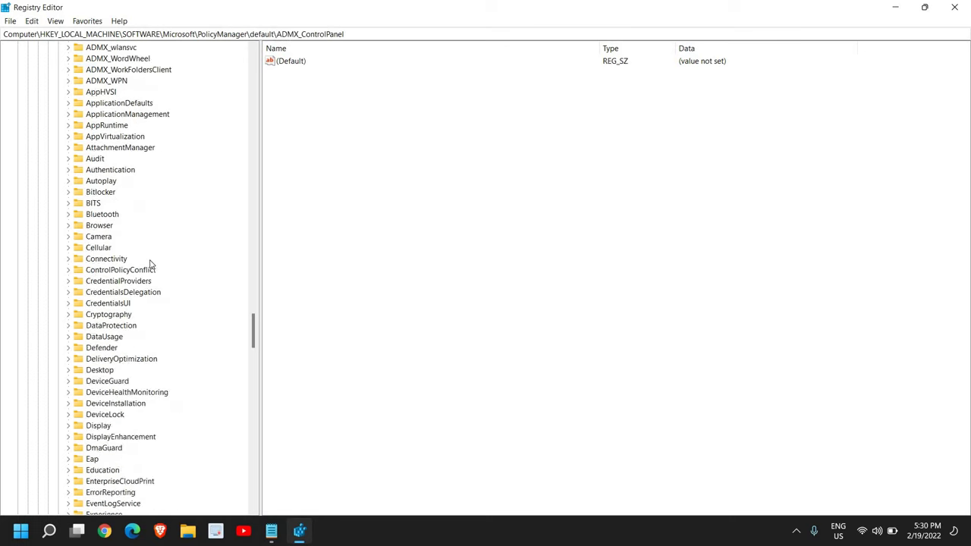
{"action": "scroll", "coordinate": [127, 271], "scroll_direction": "up", "scroll_amount": 4}
{"action": "left_click", "coordinate": [132, 251]}
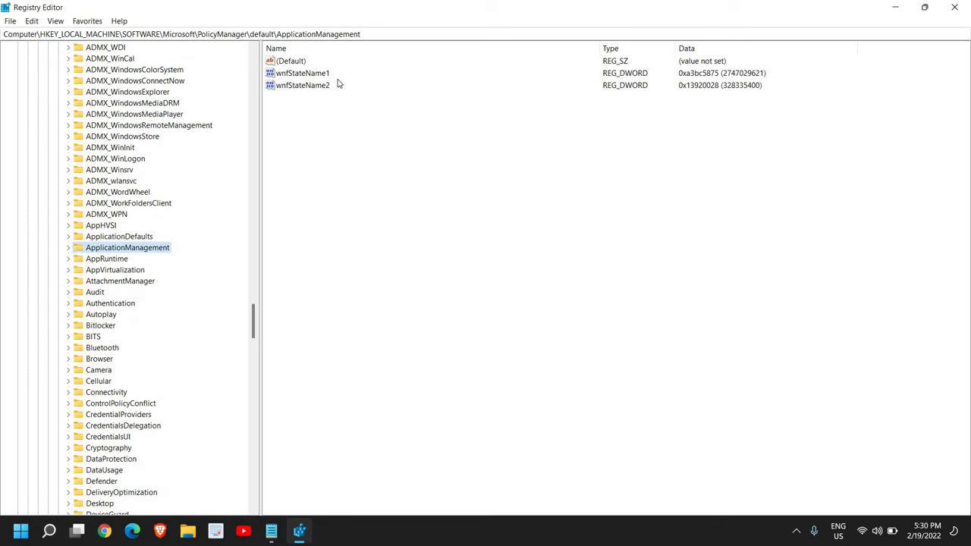
{"action": "left_click_drag", "start_coordinate": [377, 34], "coordinate": [6, 33]}
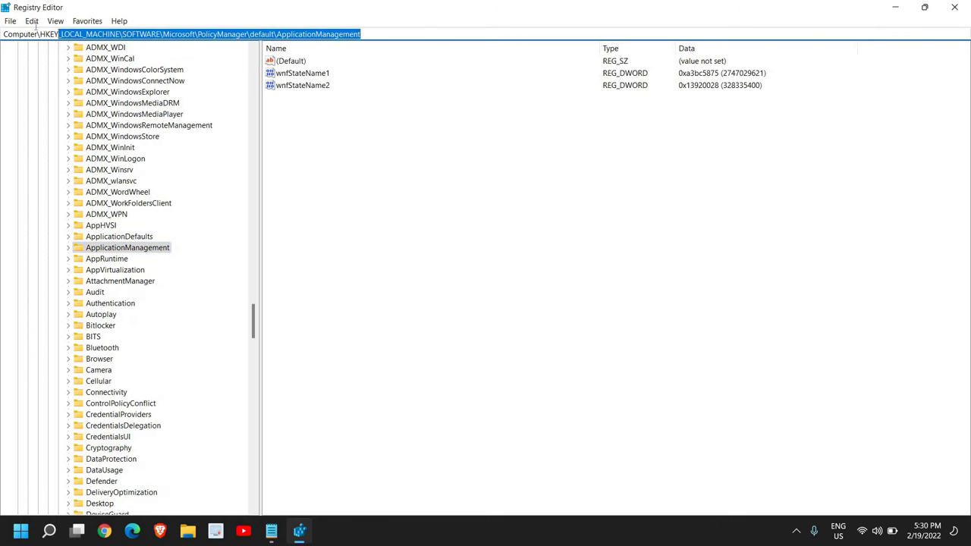
{"action": "left_click", "coordinate": [119, 237]}
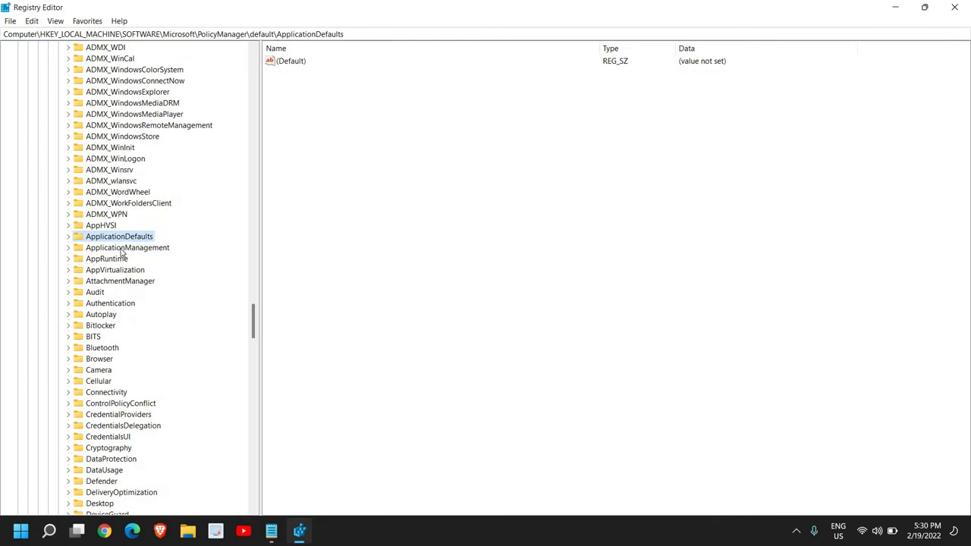
{"action": "left_click", "coordinate": [122, 251]}
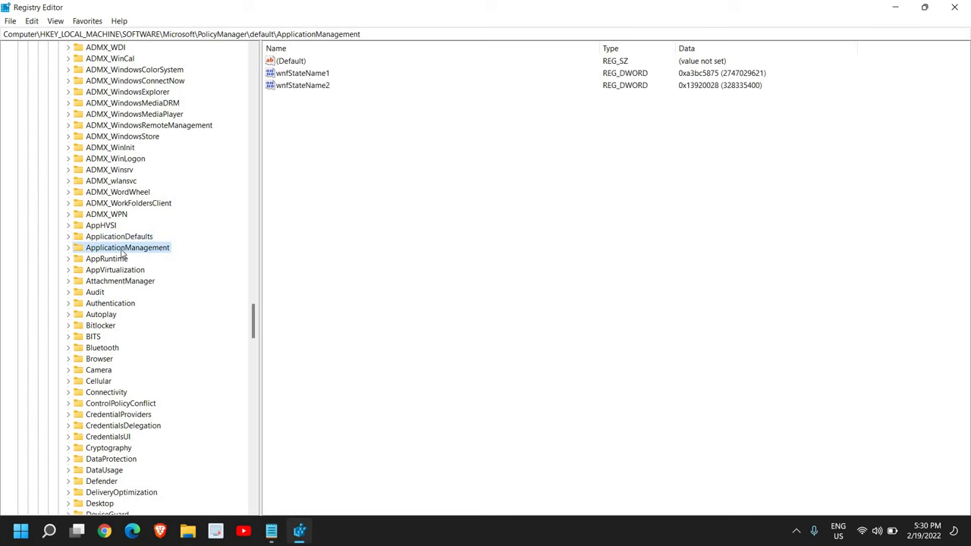
{"action": "double_click", "coordinate": [106, 253]}
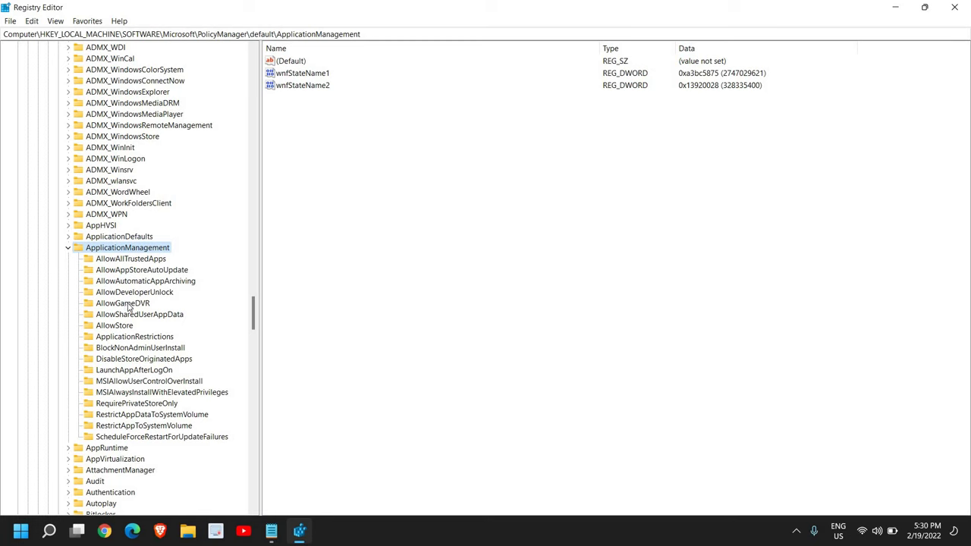
Select the AllowGameDVR key and set its 'value' entry to 0.
{"action": "left_click", "coordinate": [127, 306]}
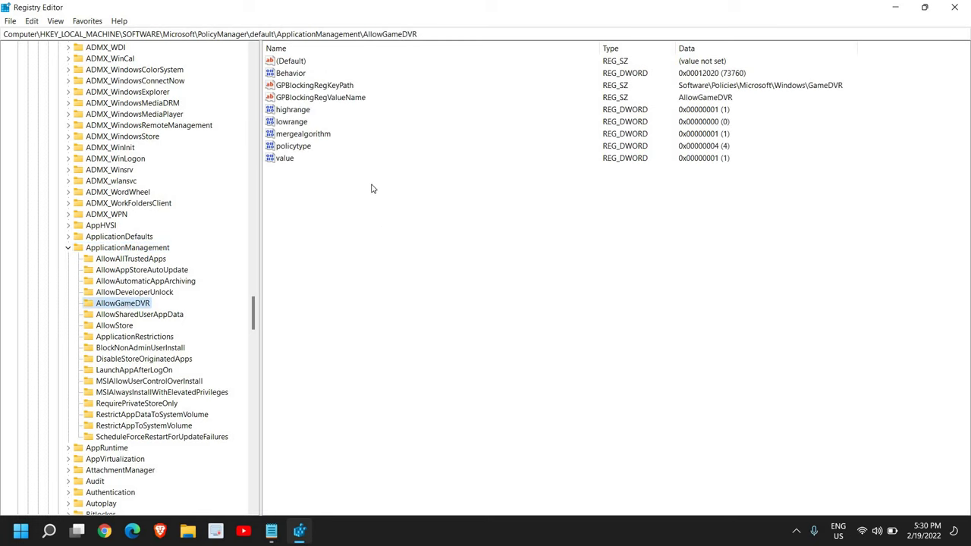
{"action": "left_click", "coordinate": [287, 159]}
{"action": "double_click", "coordinate": [286, 159]}
{"action": "type", "text": "0"}
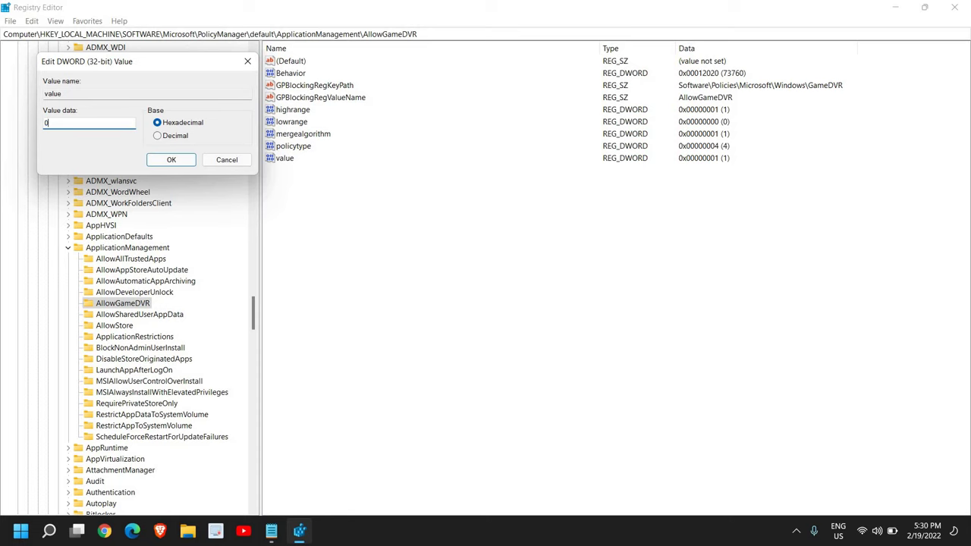
{"action": "left_click", "coordinate": [171, 160]}
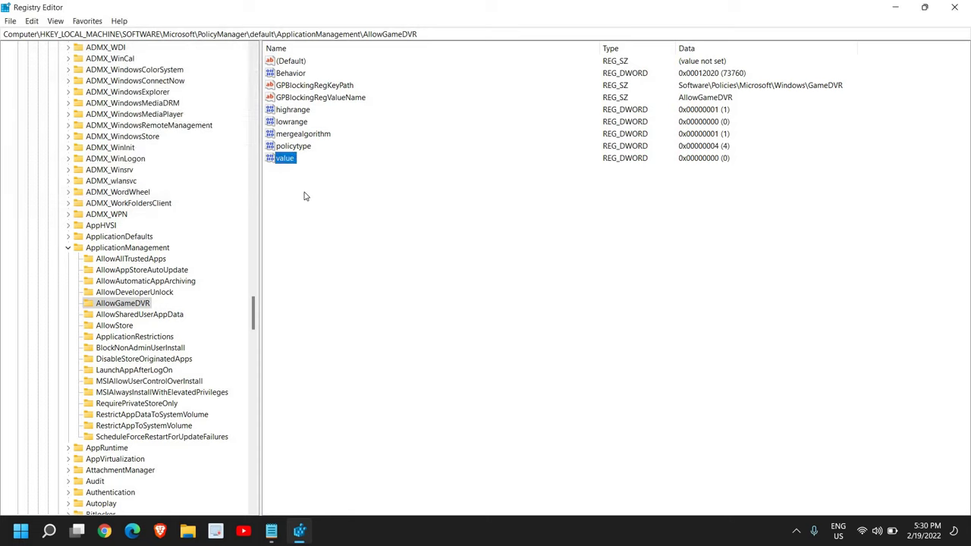